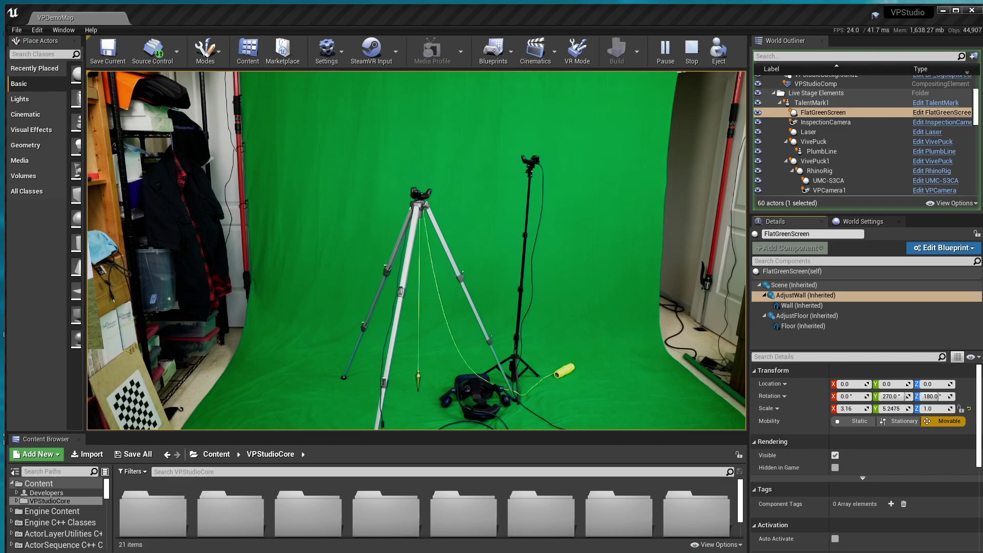
{"action": "left_click", "coordinate": [475, 152]}
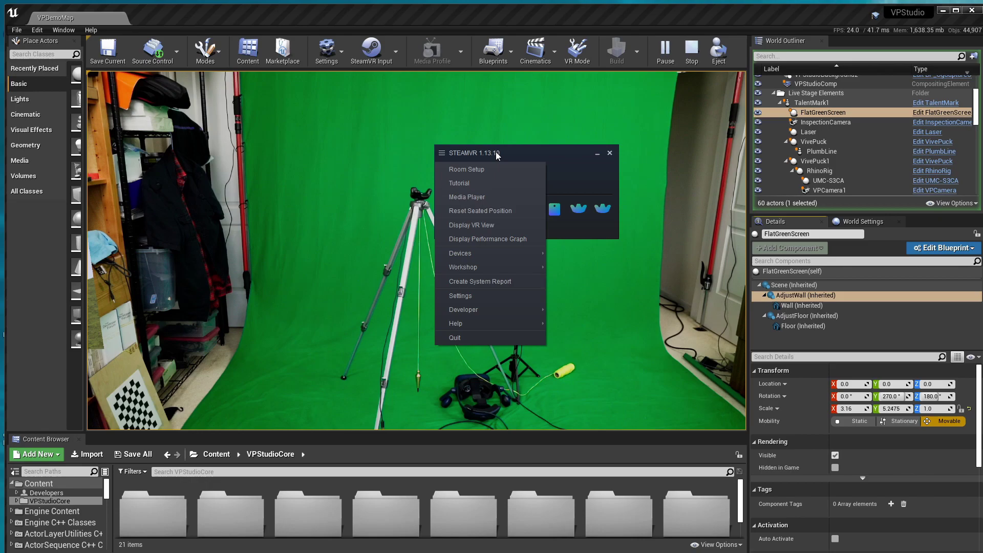
{"action": "left_click", "coordinate": [496, 151]}
{"action": "left_click_drag", "start_coordinate": [500, 153], "coordinate": [162, 123]}
{"action": "left_click", "coordinate": [272, 123]}
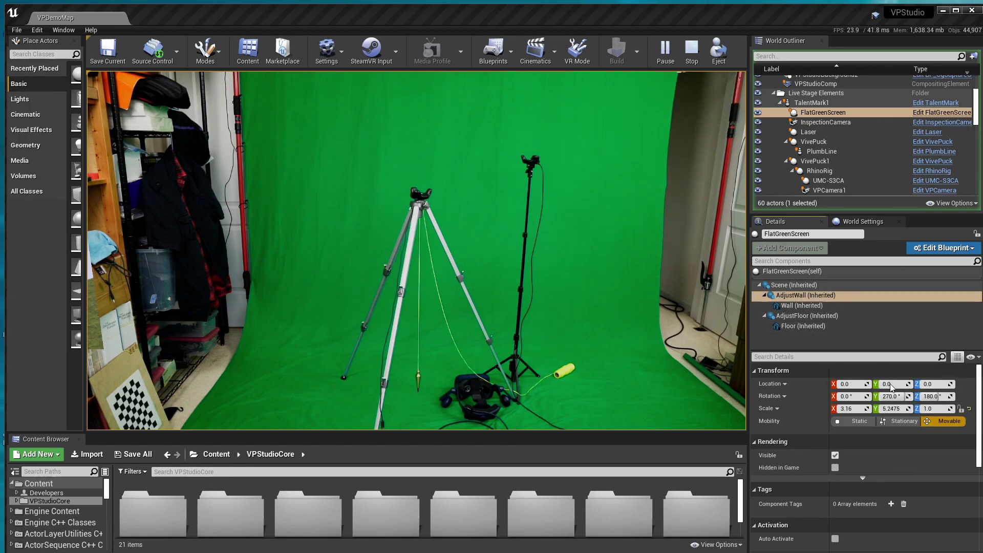
- Narrow the FlatGreenScreen by setting the Y scale of AdjustWall to 3.115 and of AdjustFloor to 3.1175
{"action": "left_click", "coordinate": [788, 297]}
{"action": "left_click", "coordinate": [814, 297]}
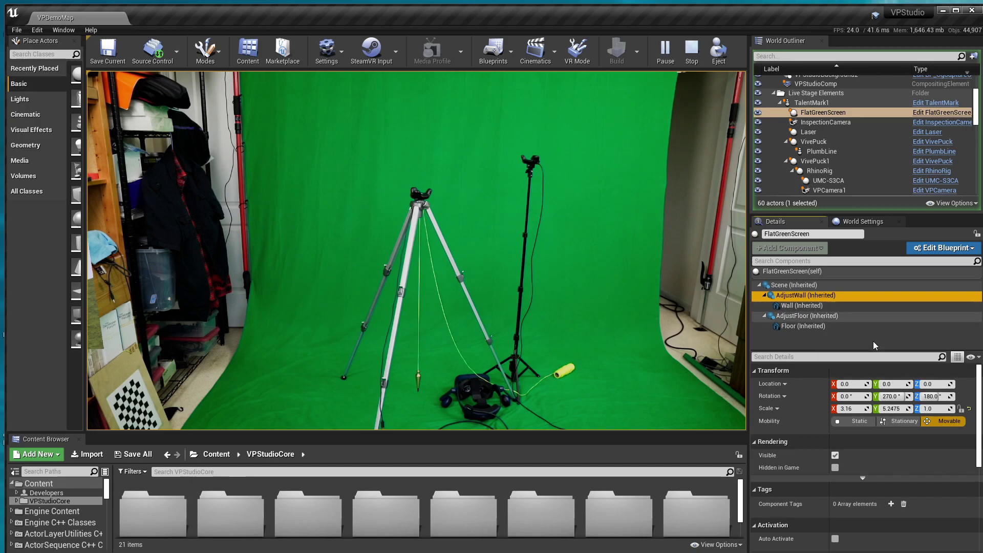
{"action": "left_click", "coordinate": [903, 409]}
{"action": "left_click_drag", "start_coordinate": [902, 408], "coordinate": [824, 408]}
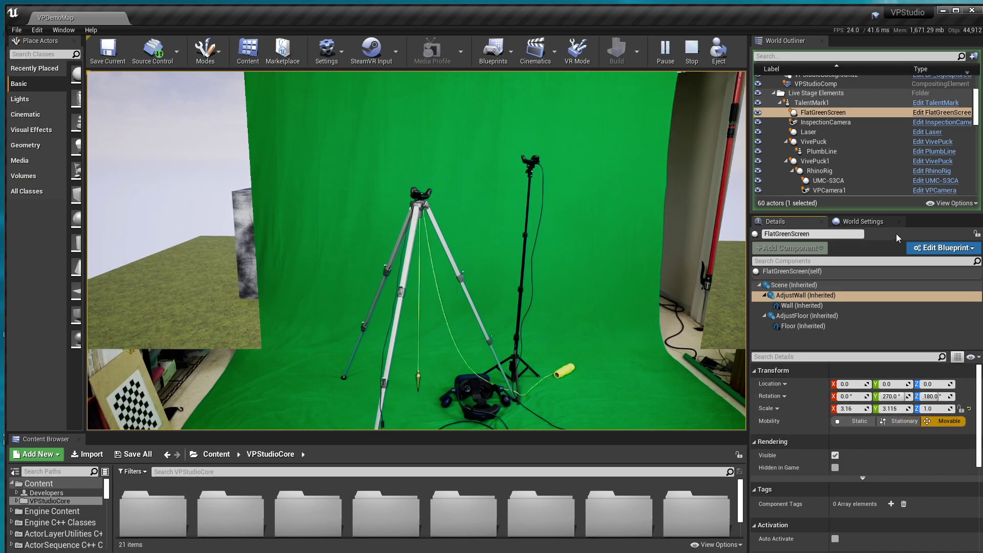
{"action": "left_click", "coordinate": [808, 317]}
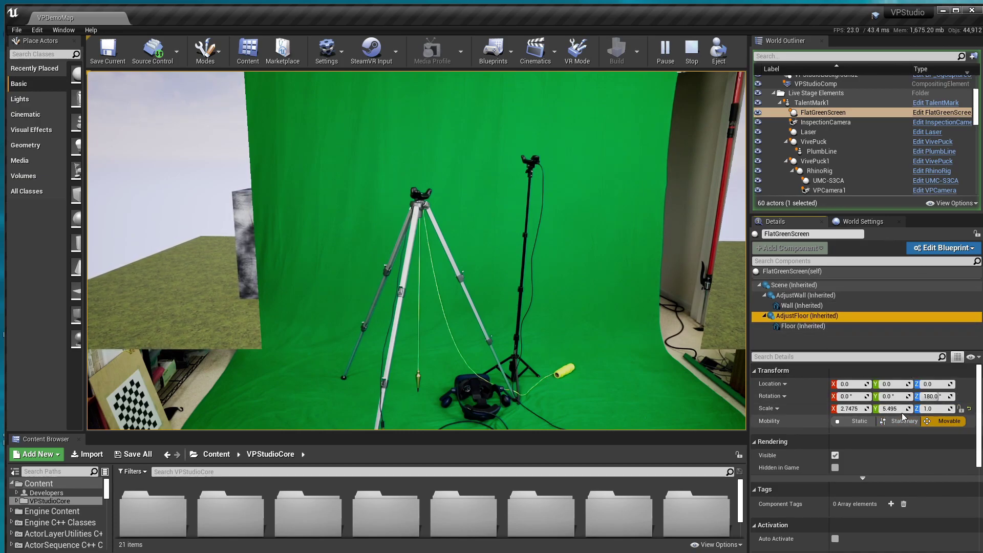
{"action": "left_click_drag", "start_coordinate": [891, 408], "coordinate": [858, 408]}
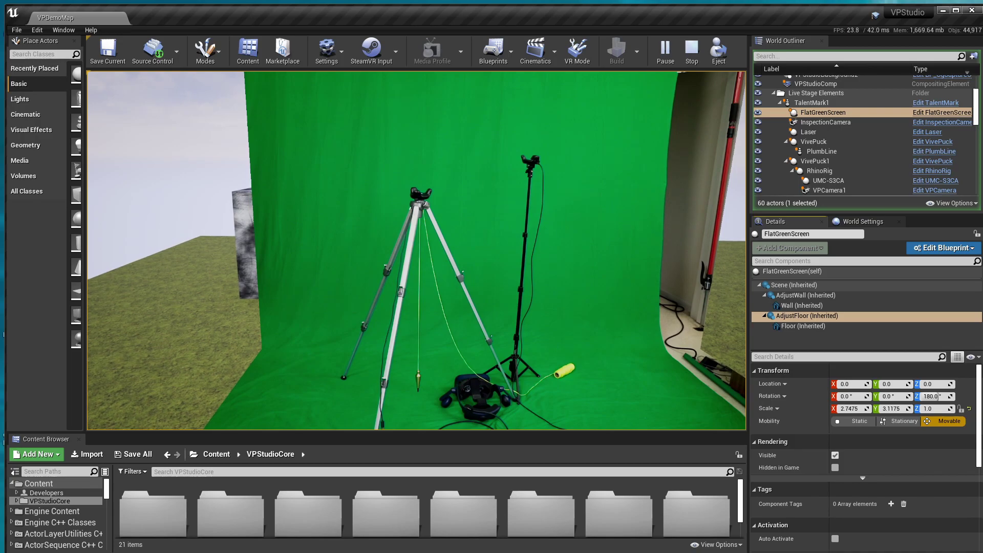
- Reposition the FlatGreenScreen's Scene component by setting its location to Y -3.0 and Z 1.0
{"action": "left_click", "coordinate": [799, 285]}
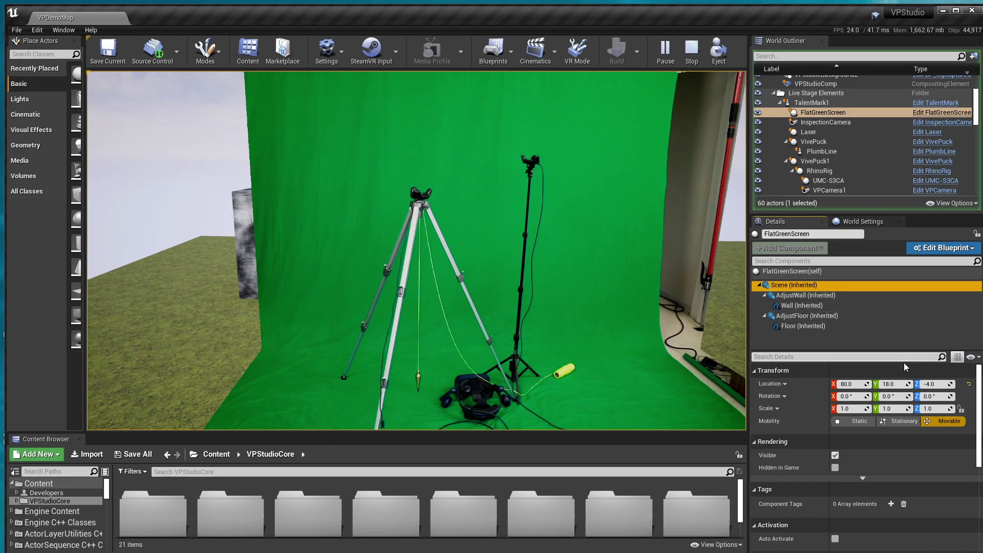
{"action": "left_click", "coordinate": [891, 383]}
{"action": "type", "text": "-17"}
{"action": "key", "text": "Return"}
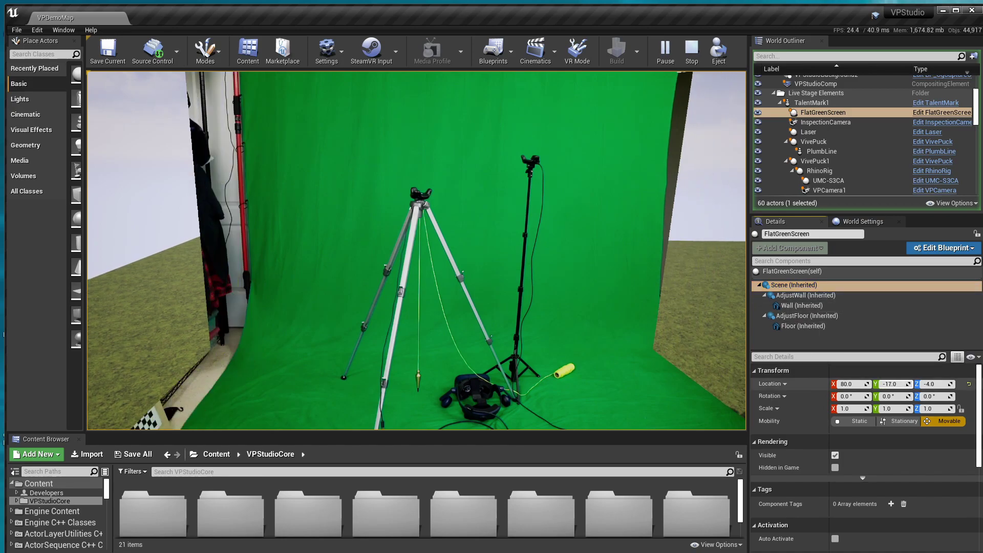
{"action": "left_click_drag", "start_coordinate": [891, 384], "coordinate": [909, 384]}
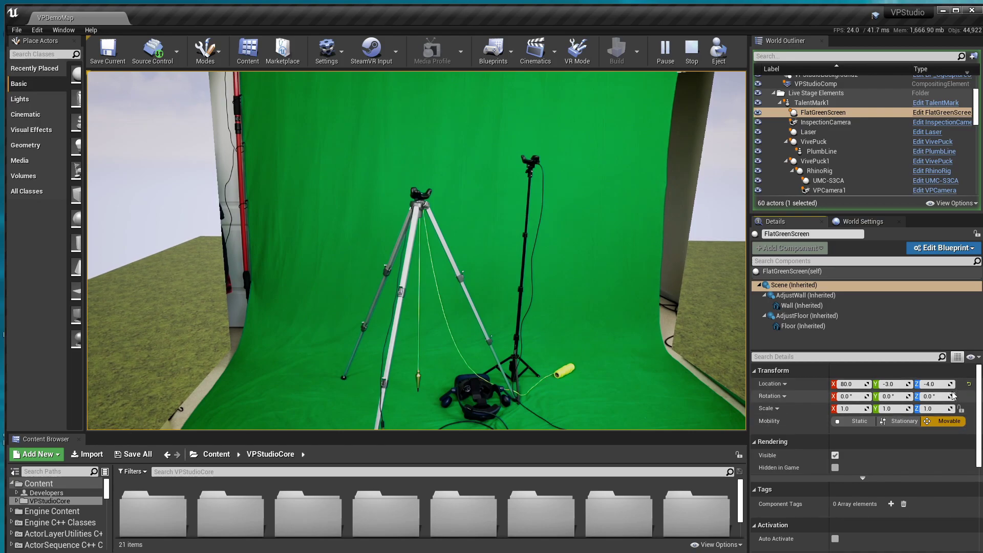
{"action": "left_click", "coordinate": [929, 384]}
{"action": "type", "text": "0"}
{"action": "key", "text": "Return"}
{"action": "mouse_move", "coordinate": [929, 384]}
{"action": "left_mouse_down"}
{"action": "mouse_move", "coordinate": [939, 384]}
{"action": "mouse_move", "coordinate": [929, 383]}
{"action": "left_mouse_up"}
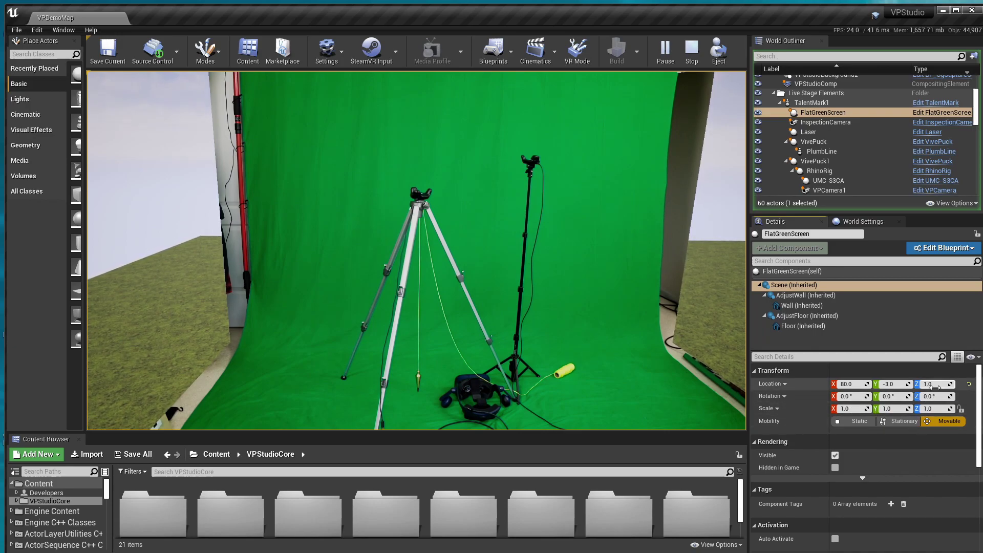
- Narrow the green screen's floor by setting the AdjustFloor component's Y scale to 2.65
{"action": "left_click", "coordinate": [800, 325]}
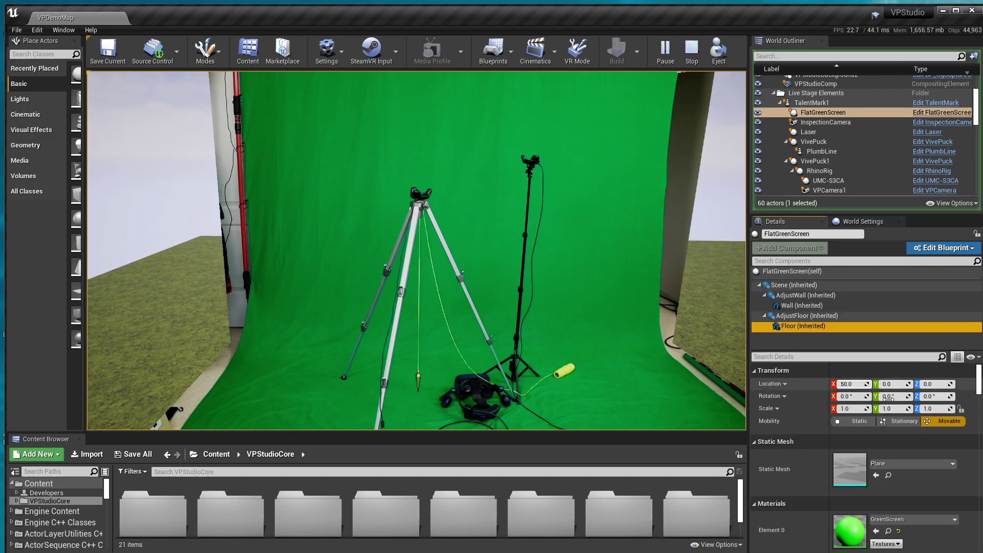
{"action": "left_click", "coordinate": [807, 315]}
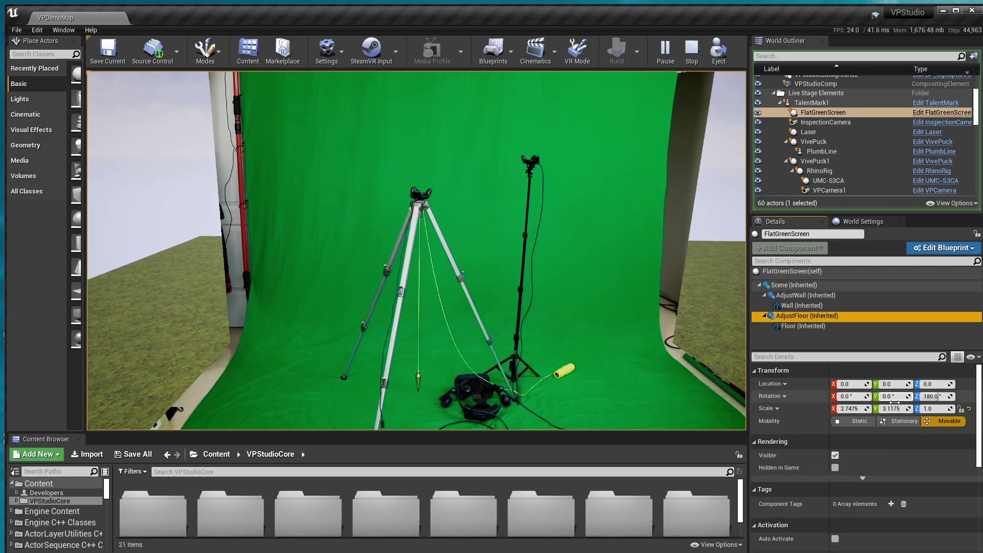
{"action": "left_click_drag", "start_coordinate": [900, 408], "coordinate": [854, 408]}
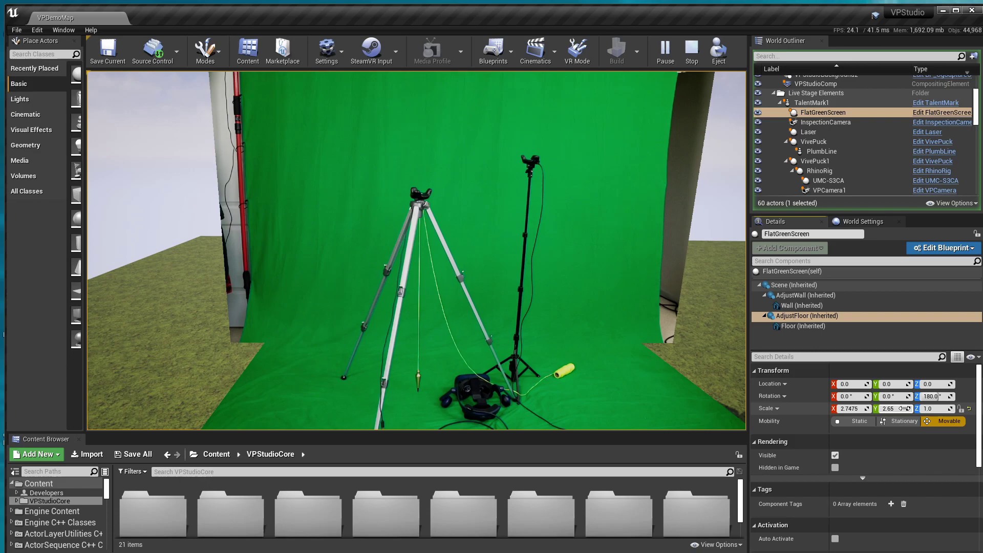
- Set the AdjustWall component's Y scale to 2.6325 and reduce its X scale to lower the green screen wall
{"action": "left_click", "coordinate": [806, 296]}
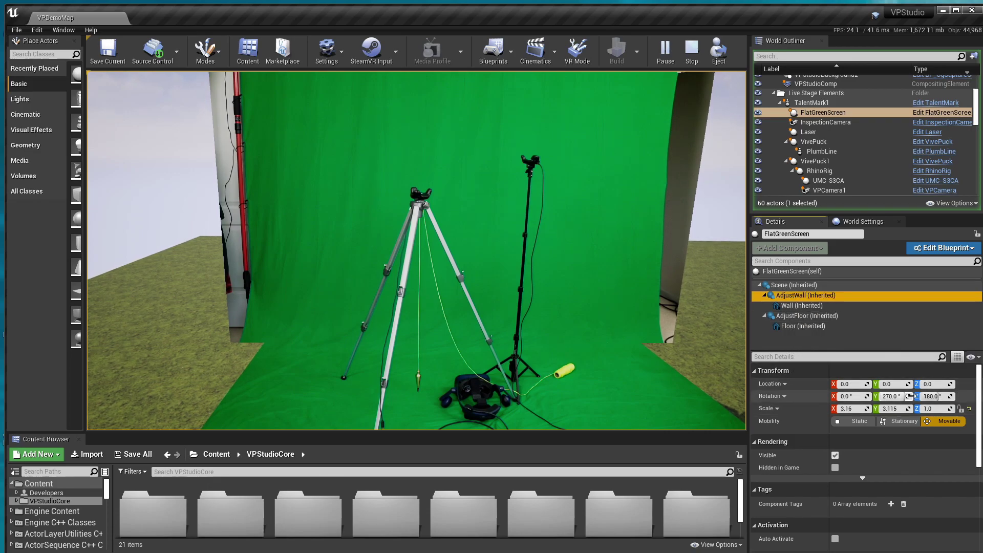
{"action": "left_click_drag", "start_coordinate": [901, 409], "coordinate": [878, 409]}
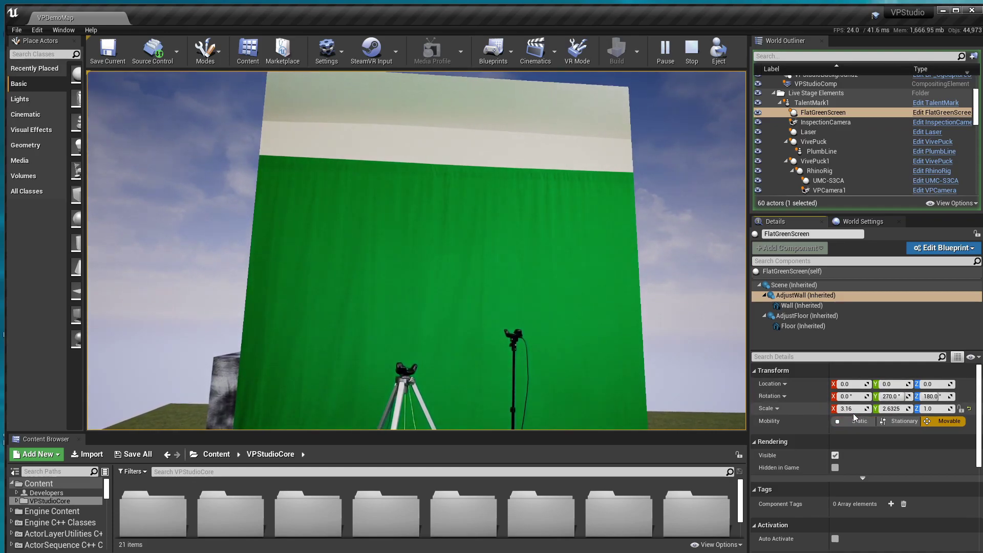
{"action": "left_click_drag", "start_coordinate": [850, 408], "coordinate": [819, 409]}
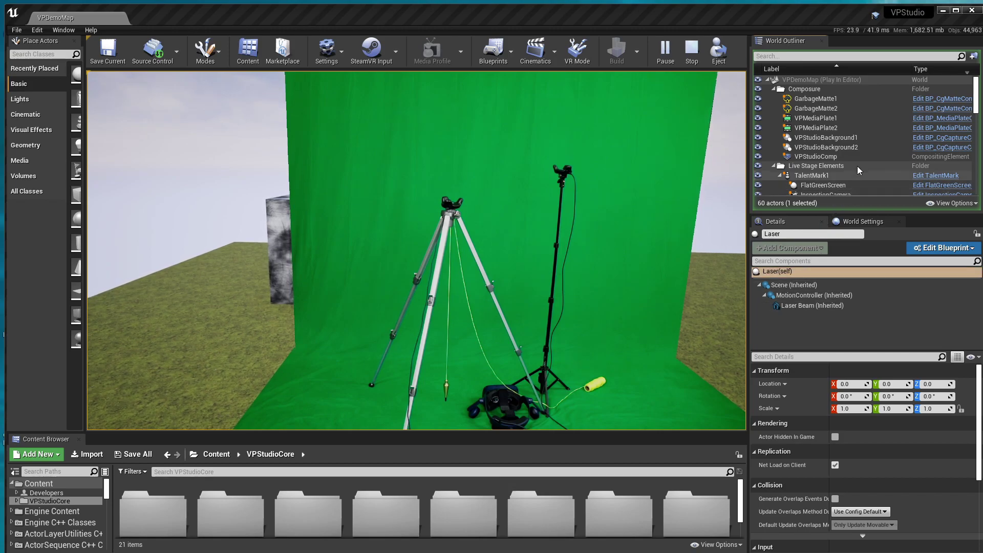
- Enable the Chroma Keying transform pass on the VPMediaPlate2 composure layer
{"action": "left_click", "coordinate": [824, 129]}
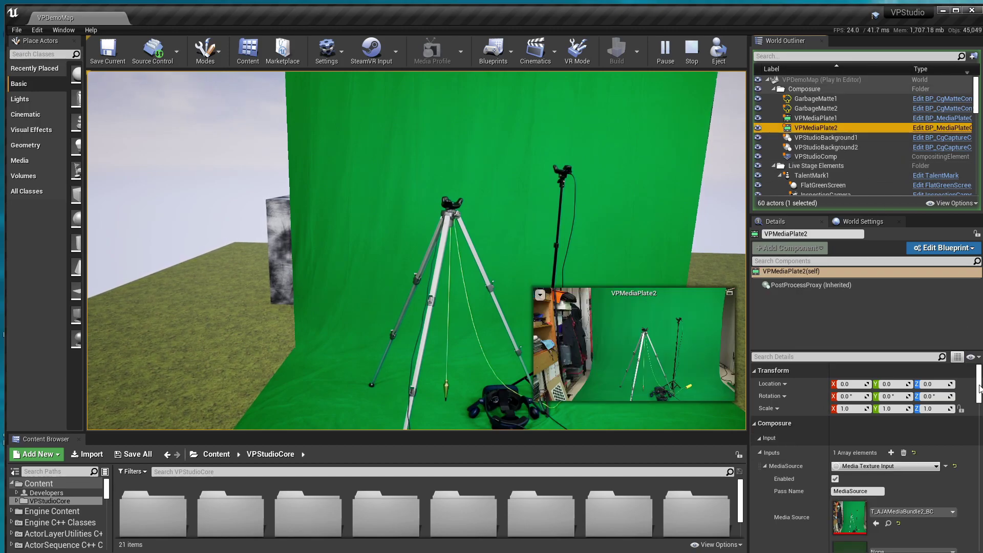
{"action": "left_click_drag", "start_coordinate": [980, 389], "coordinate": [966, 414]}
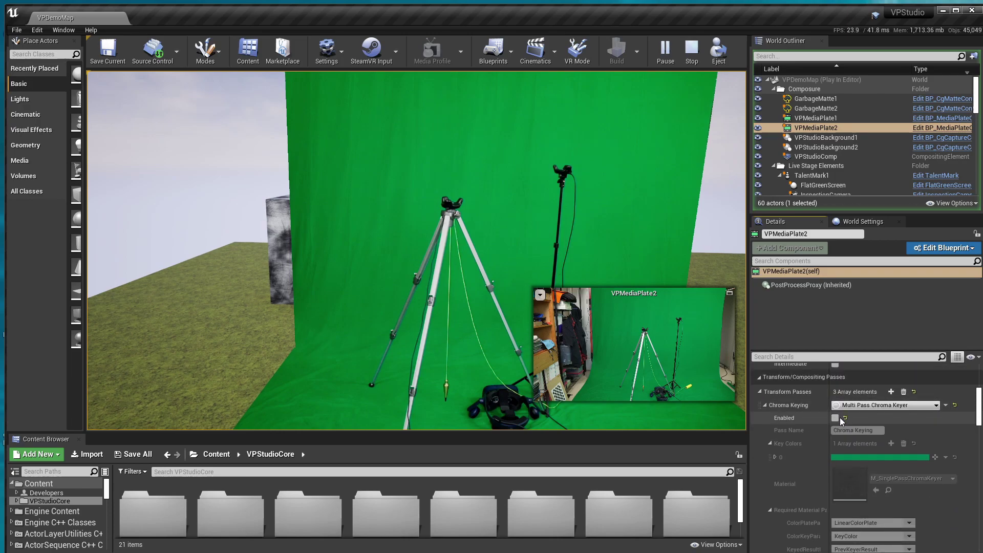
{"action": "left_click", "coordinate": [836, 418]}
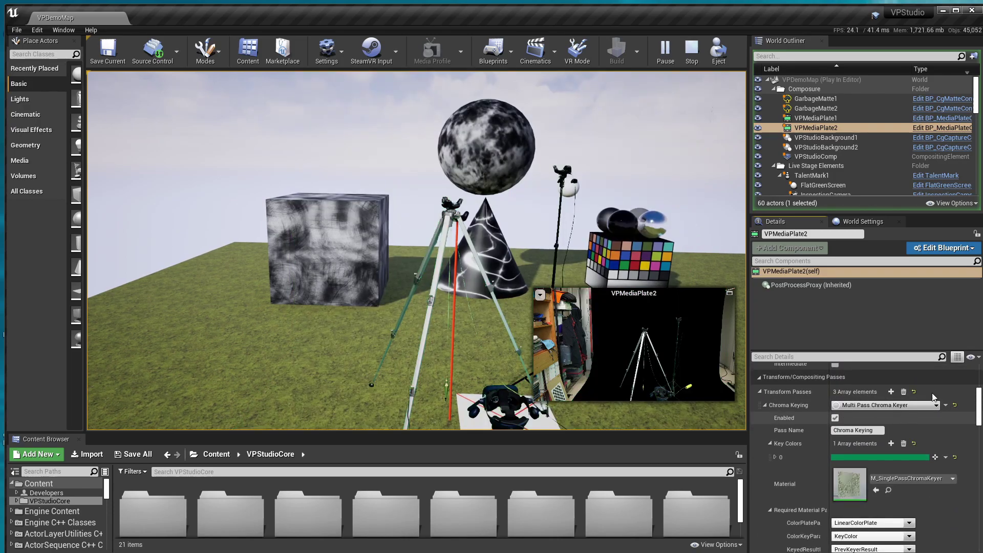
- Sample a new key color for VPMediaPlate2's Chroma Keying pass from the backdrop above the tripod and accept it
{"action": "left_click", "coordinate": [934, 458]}
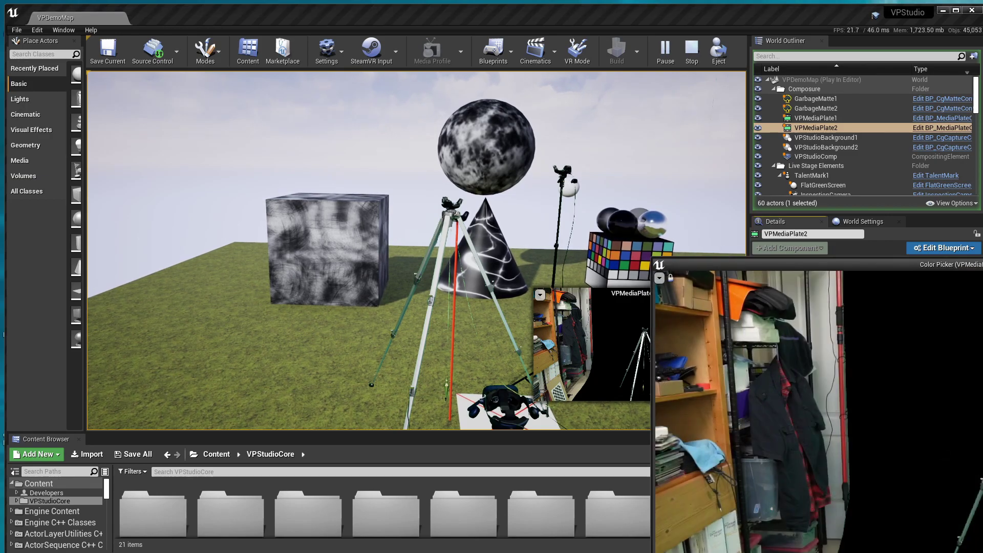
{"action": "left_click_drag", "start_coordinate": [981, 266], "coordinate": [471, 78]}
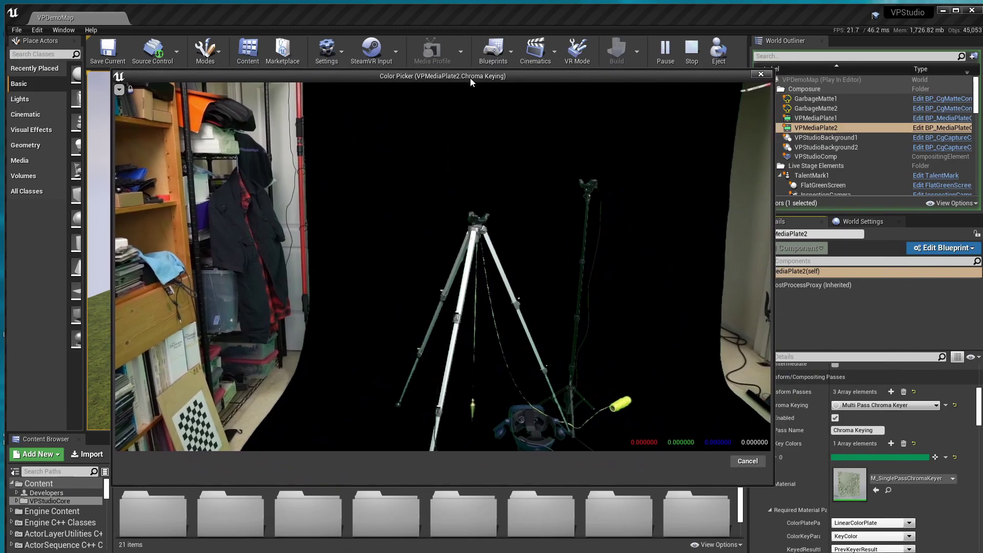
{"action": "left_click", "coordinate": [384, 160]}
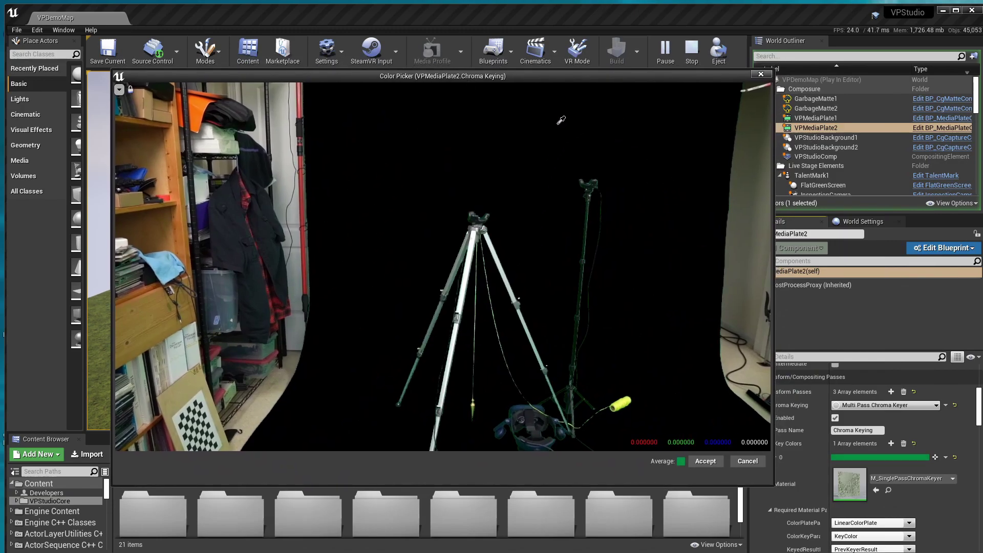
{"action": "left_click", "coordinate": [706, 461]}
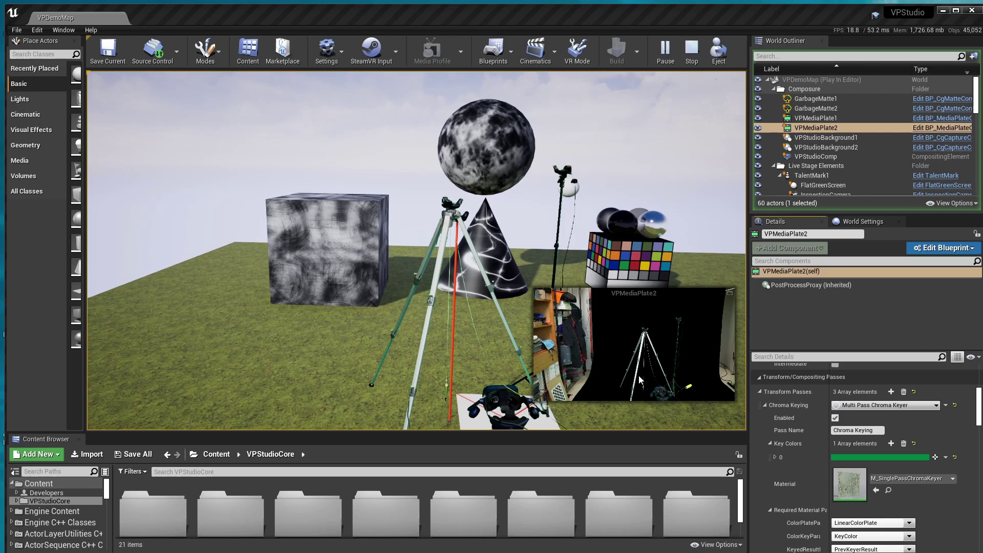
- Turn on the red alignment grid overlay in the running composite view
{"action": "left_click", "coordinate": [542, 392]}
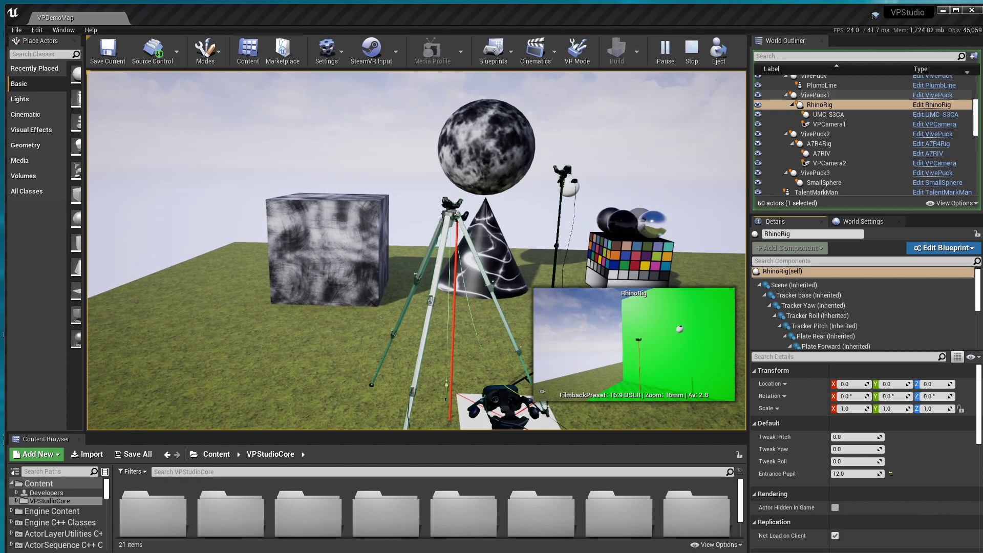
{"action": "left_click", "coordinate": [543, 392]}
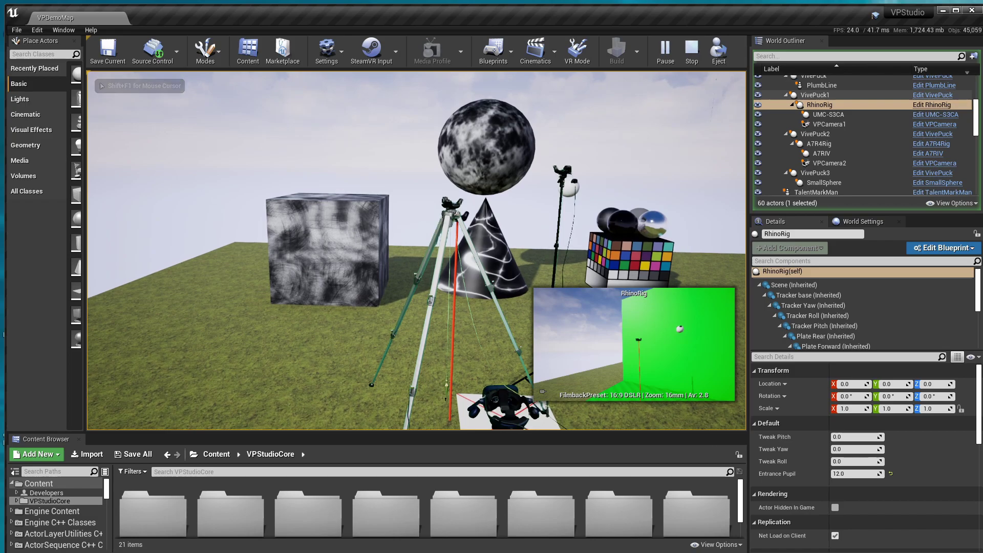
{"action": "key", "text": "g"}
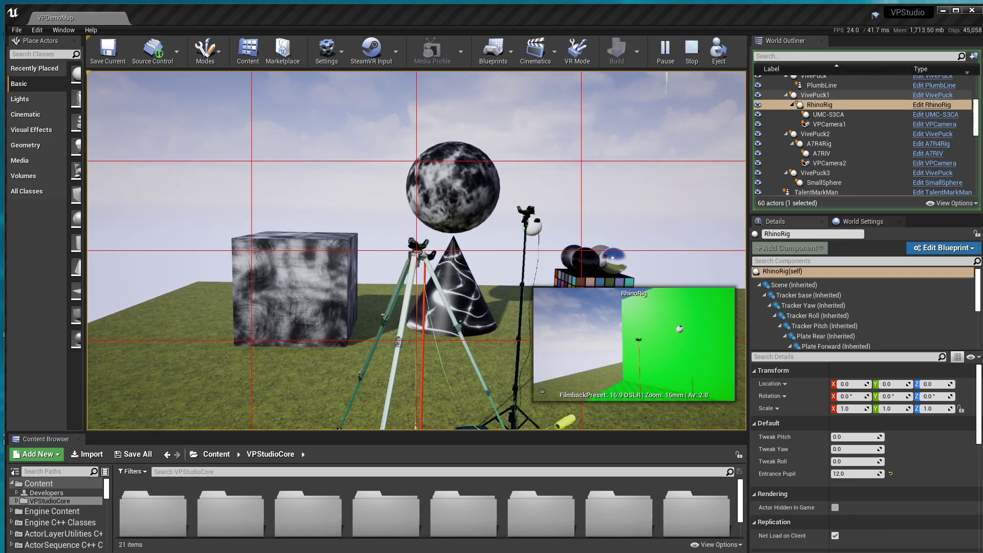
- Align the A7R4Rig camera by setting Tweak Pitch to about -1.18, Tweak Yaw to about 0.86 and Tweak Roll to about -0.37
{"action": "left_click", "coordinate": [819, 143]}
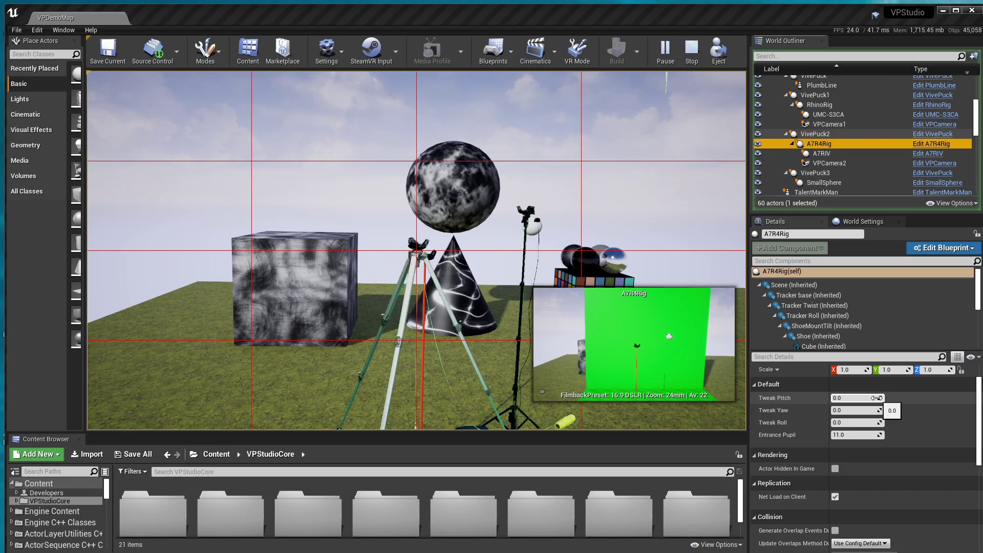
{"action": "left_click_drag", "start_coordinate": [877, 398], "coordinate": [854, 398]}
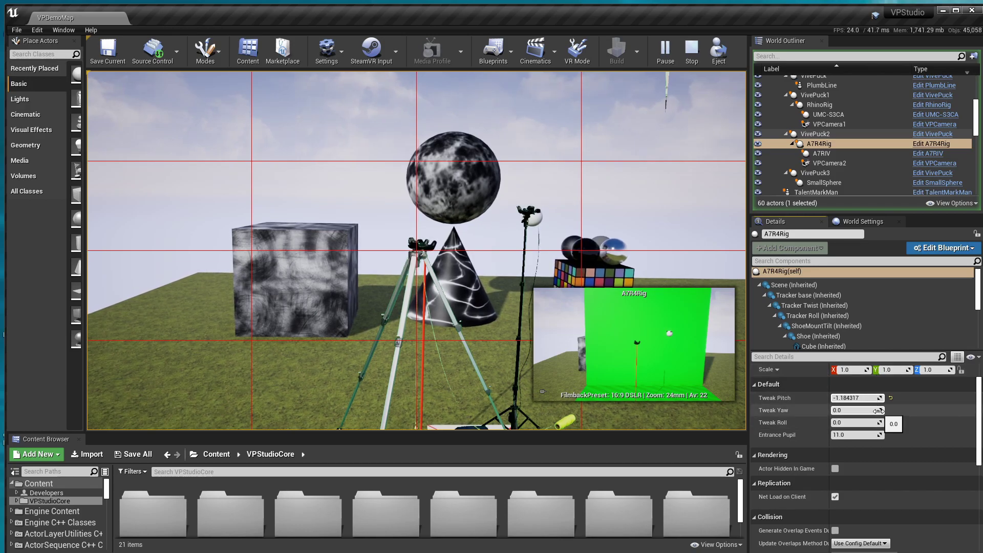
{"action": "left_click_drag", "start_coordinate": [877, 410], "coordinate": [900, 410]}
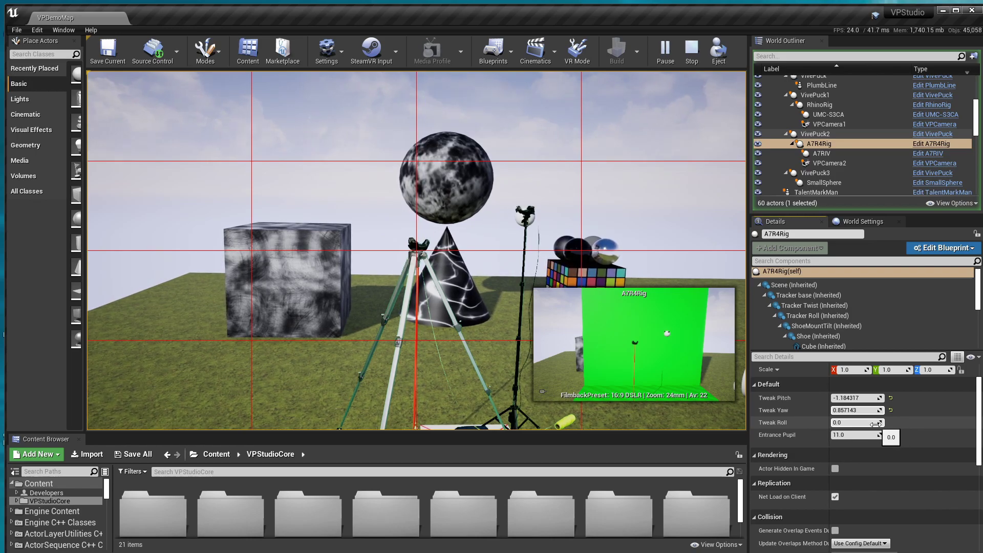
{"action": "left_click_drag", "start_coordinate": [876, 425], "coordinate": [867, 424]}
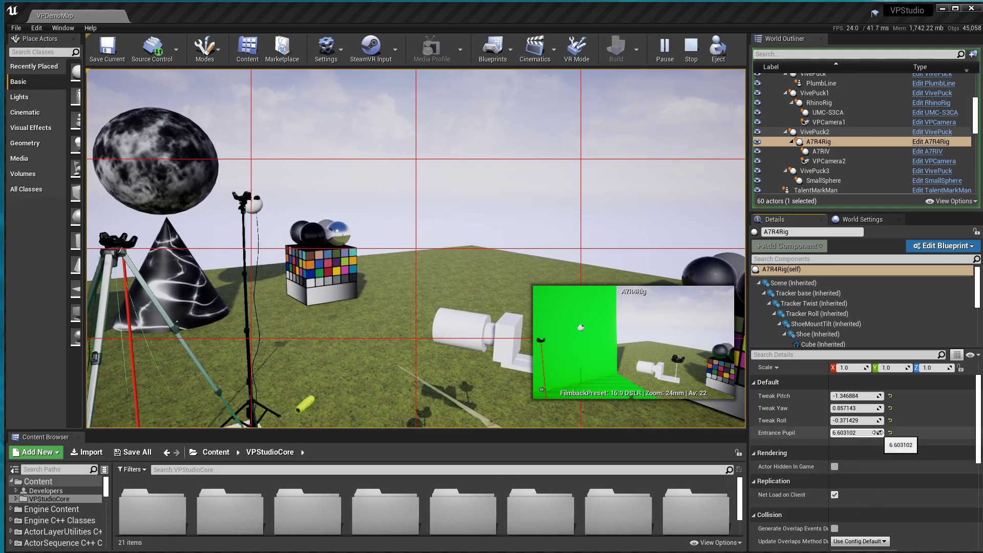
- Adjust the A7R4Rig's Entrance Pupil to about 11.74
{"action": "left_click_drag", "start_coordinate": [877, 433], "coordinate": [959, 433]}
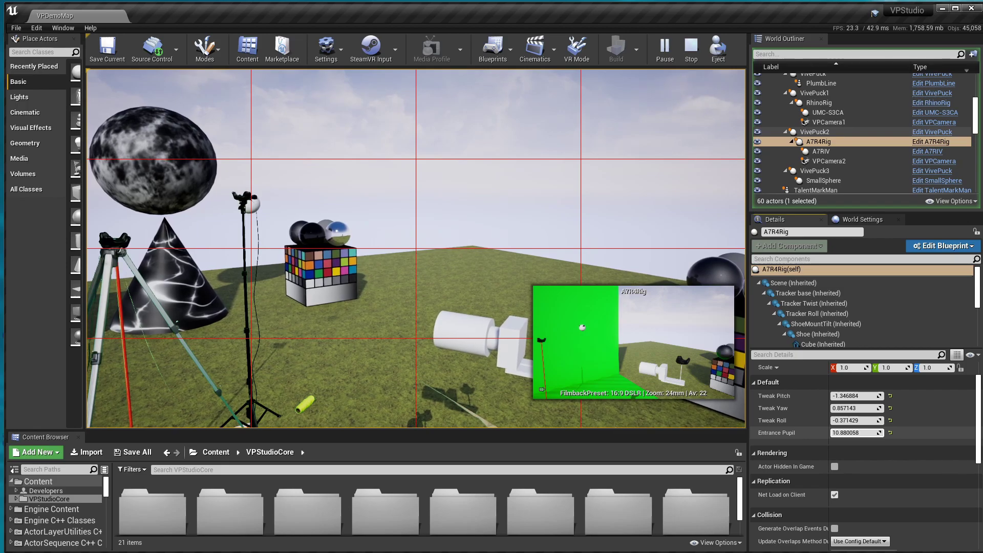
{"action": "left_click_drag", "start_coordinate": [877, 433], "coordinate": [887, 432]}
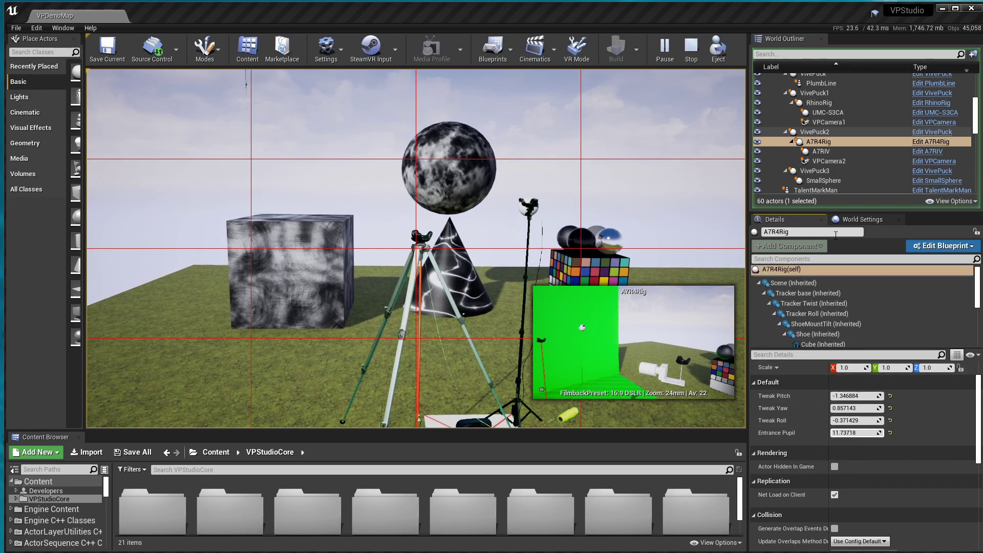
- Set the Tracker Delay in Frames of the VivePuck2 tracker to 4
{"action": "left_click", "coordinate": [818, 132]}
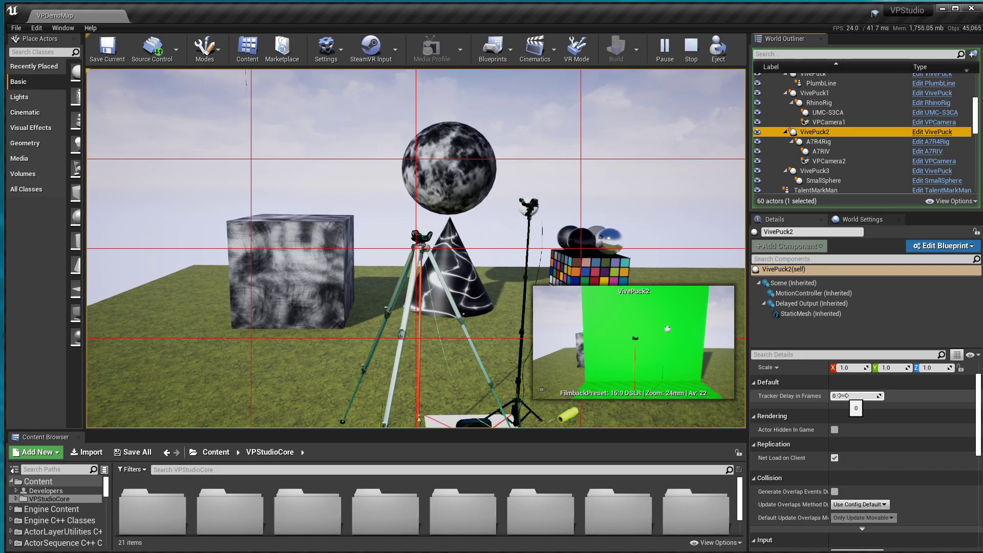
{"action": "left_click", "coordinate": [843, 396]}
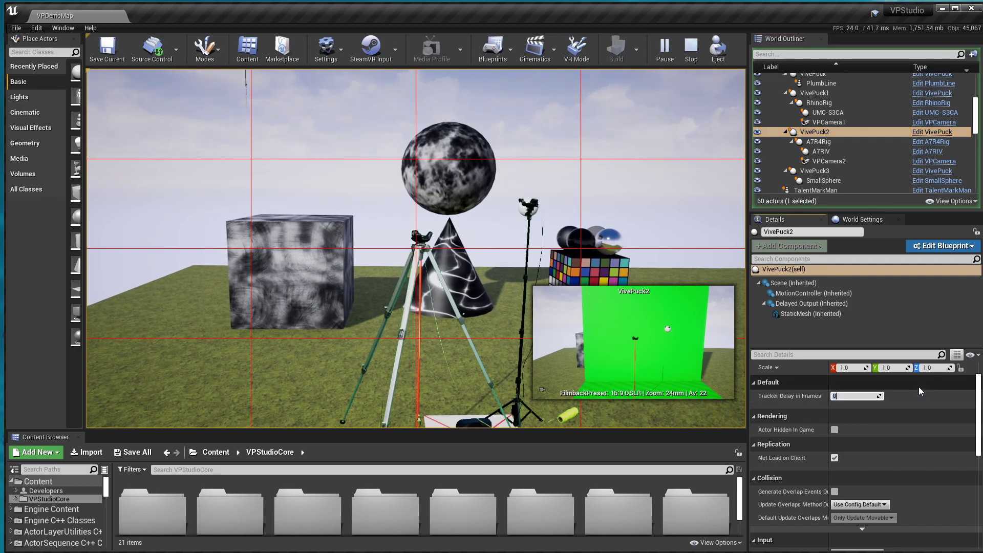
{"action": "type", "text": "4"}
{"action": "key", "text": "Return"}
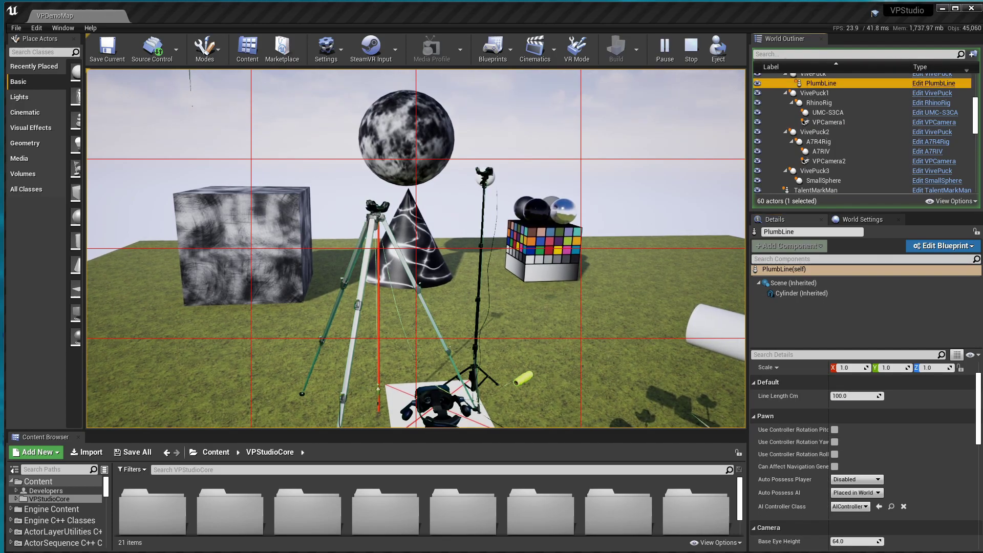
- Give input focus back to the running composite view
{"action": "left_click", "coordinate": [372, 372]}
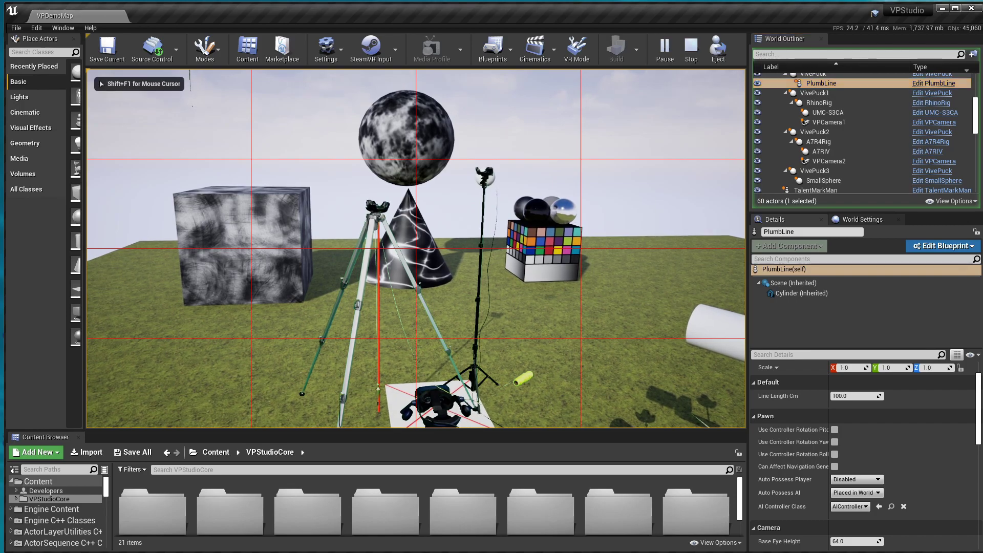